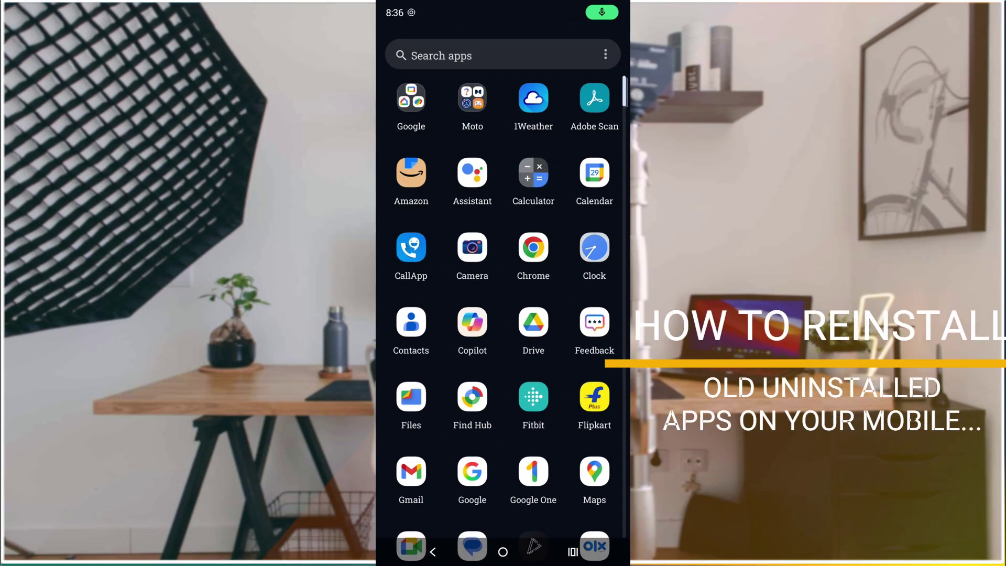
- Bring up Muviz Edge's shortcuts on the home screen and open its App info
scroll(553, 442, down, 10)
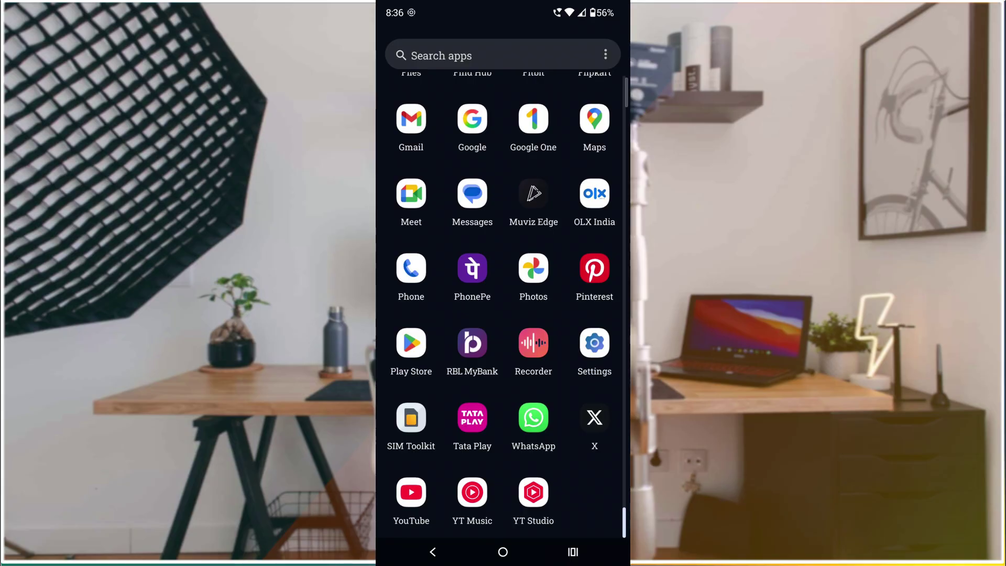
scroll(503, 293, up, 4)
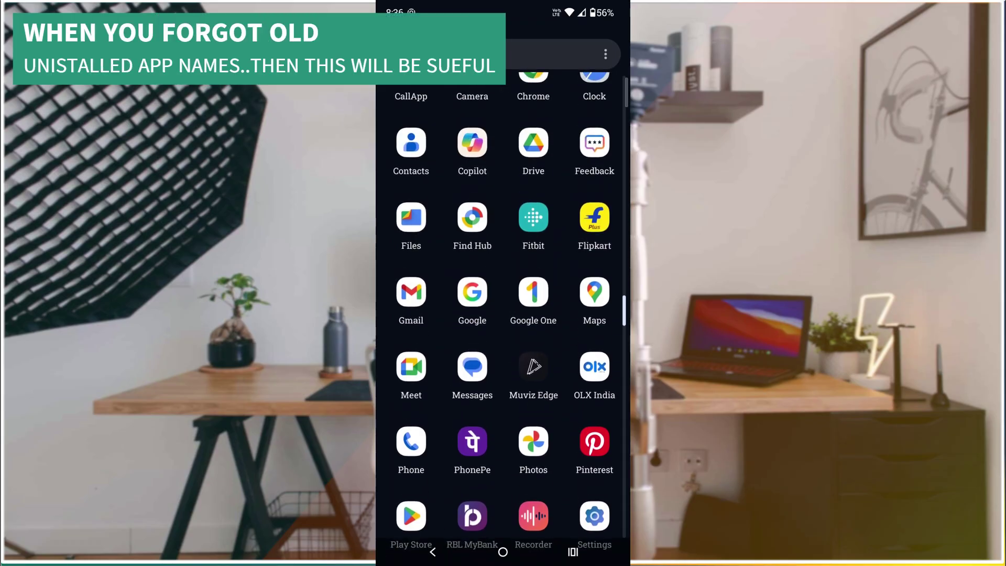
scroll(503, 314, down, 1)
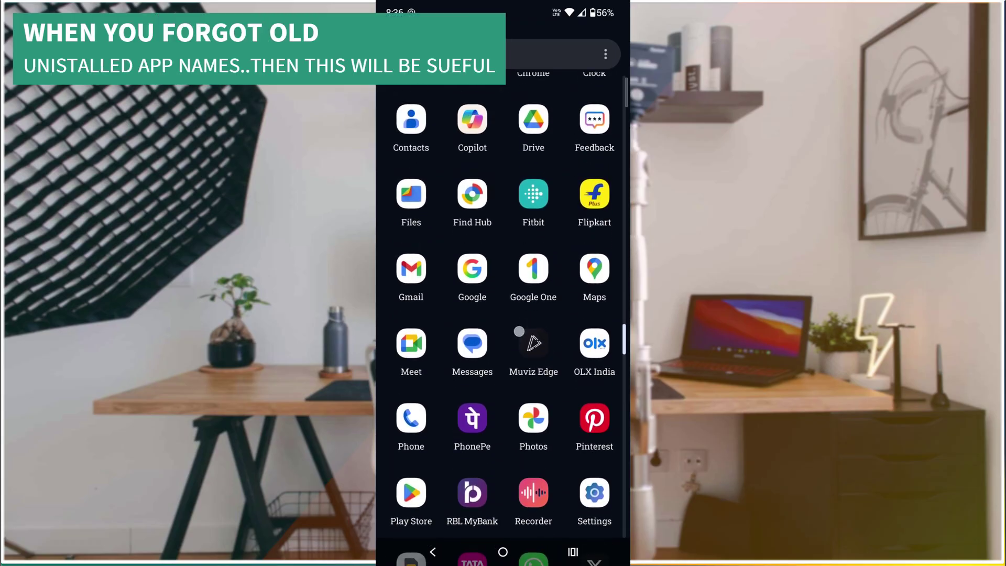
drag(518, 331, 546, 312)
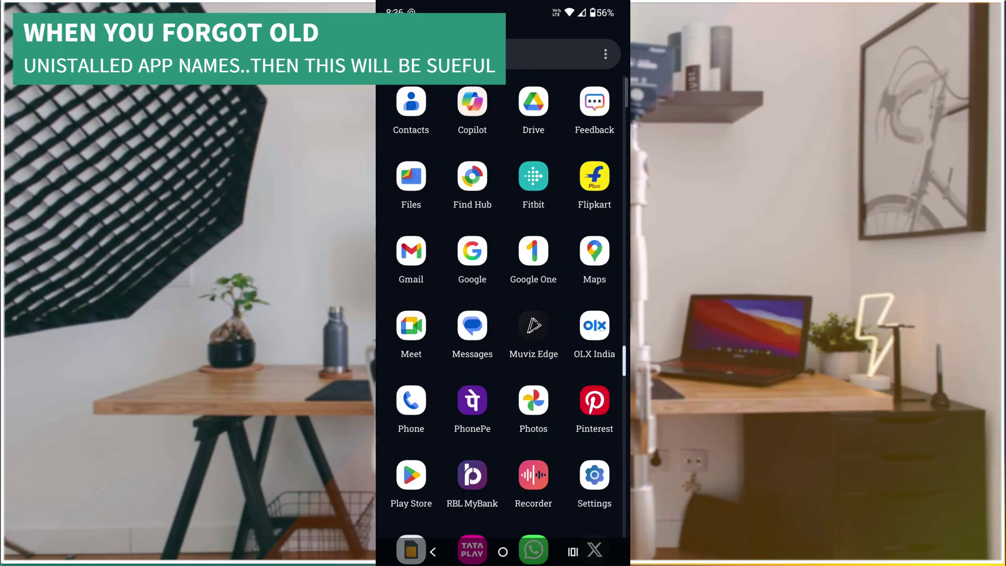
click(533, 324)
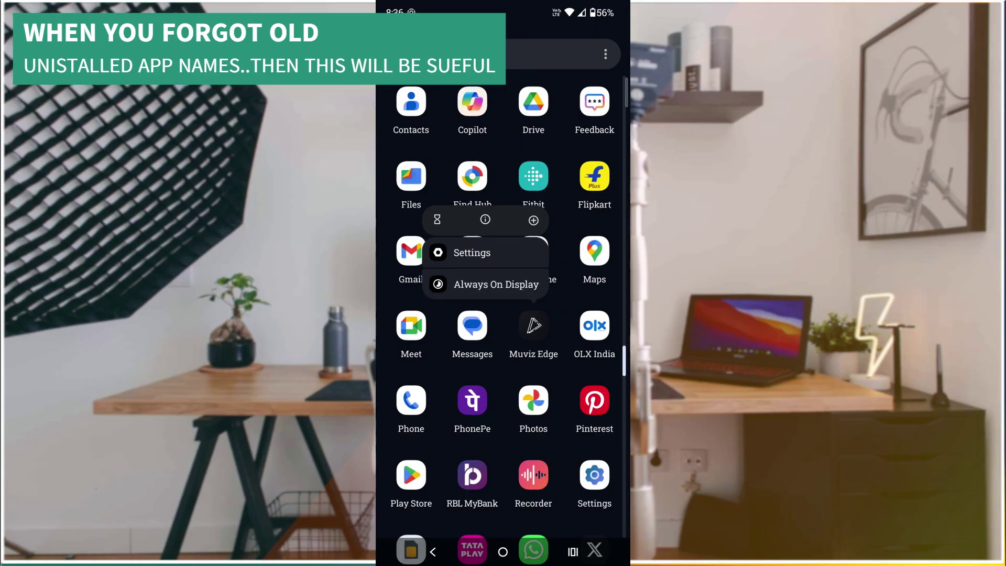
click(485, 219)
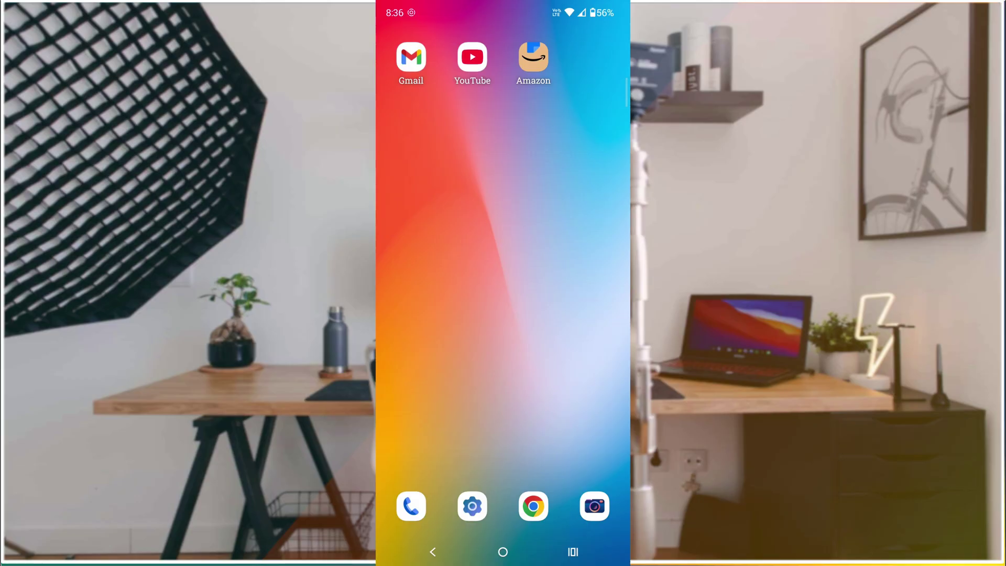
- Return home, swipe up to the app drawer, and launch the Play Store
drag(554, 363, 550, 157)
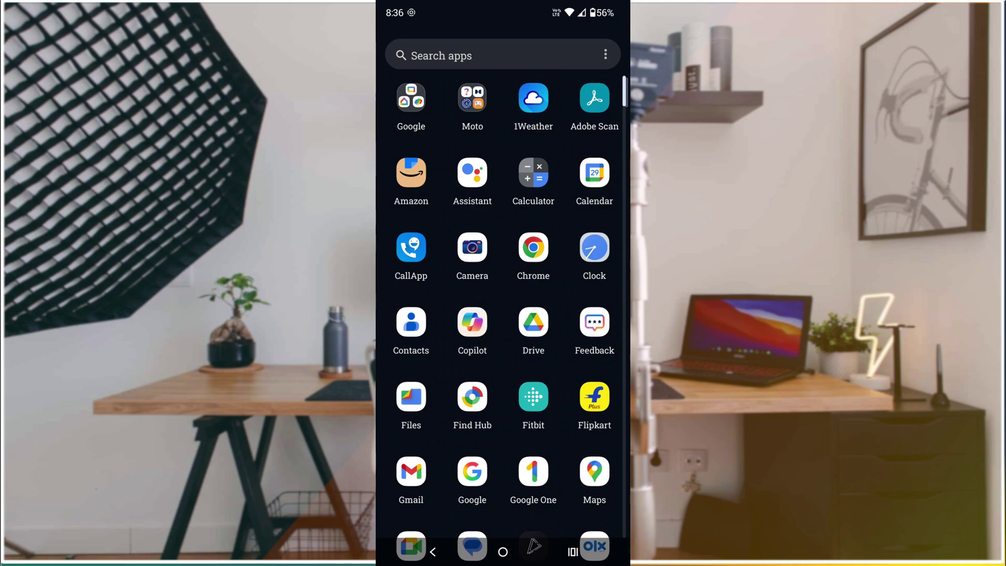
drag(559, 337, 577, 294)
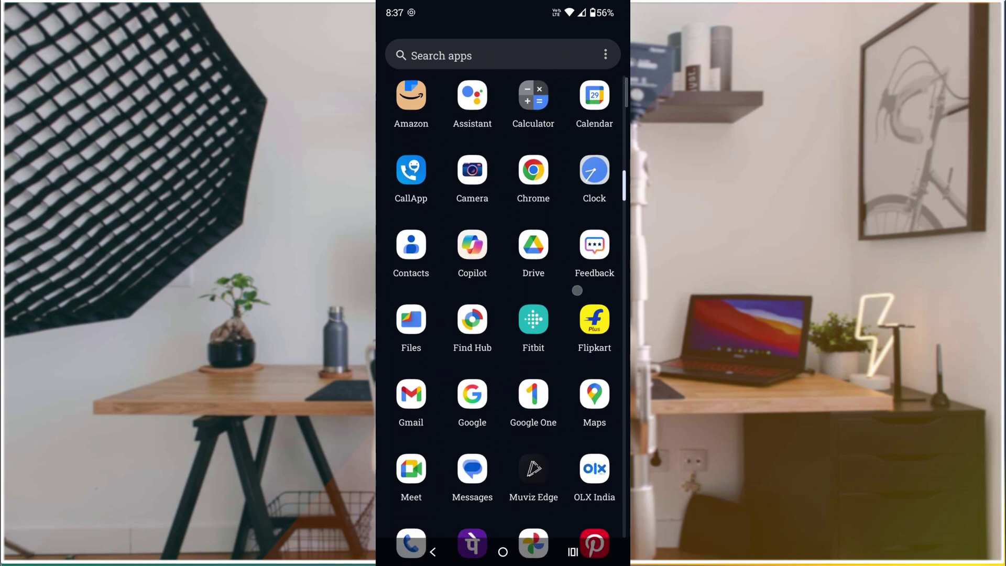
click(502, 551)
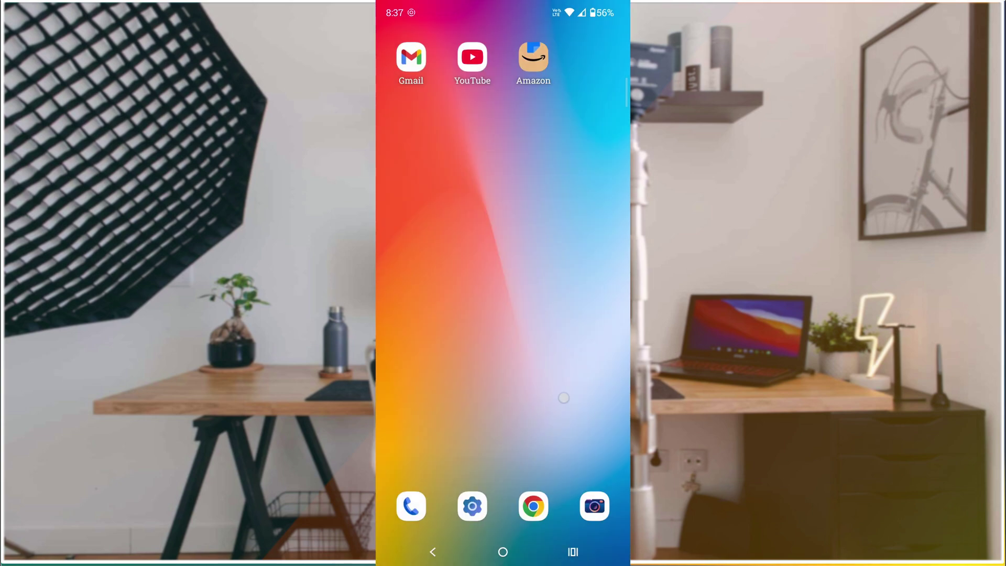
drag(563, 397, 560, 236)
mouse_move(531, 407)
mouse_down()
mouse_move(534, 335)
mouse_move(558, 340)
mouse_up()
drag(566, 414, 567, 341)
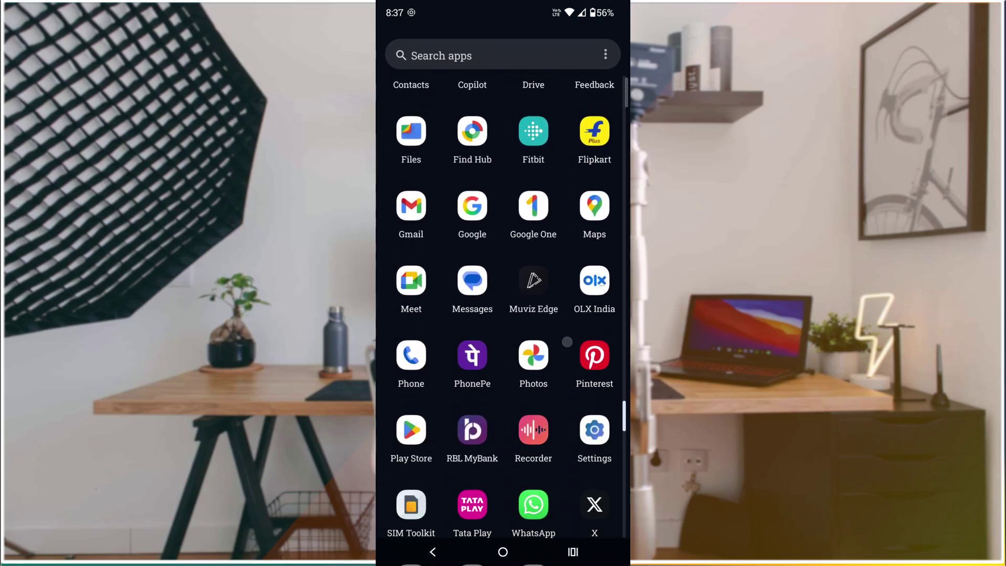
click(411, 434)
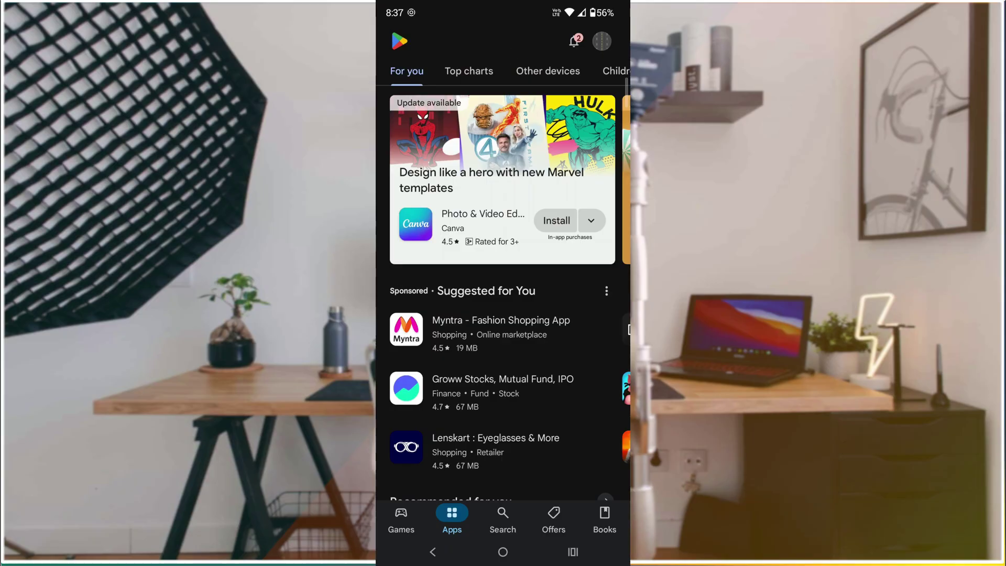
- From the profile icon's account menu, go to 'Manage apps and device'
mouse_move(584, 16)
mouse_down()
mouse_move(614, 63)
mouse_move(615, 21)
mouse_up()
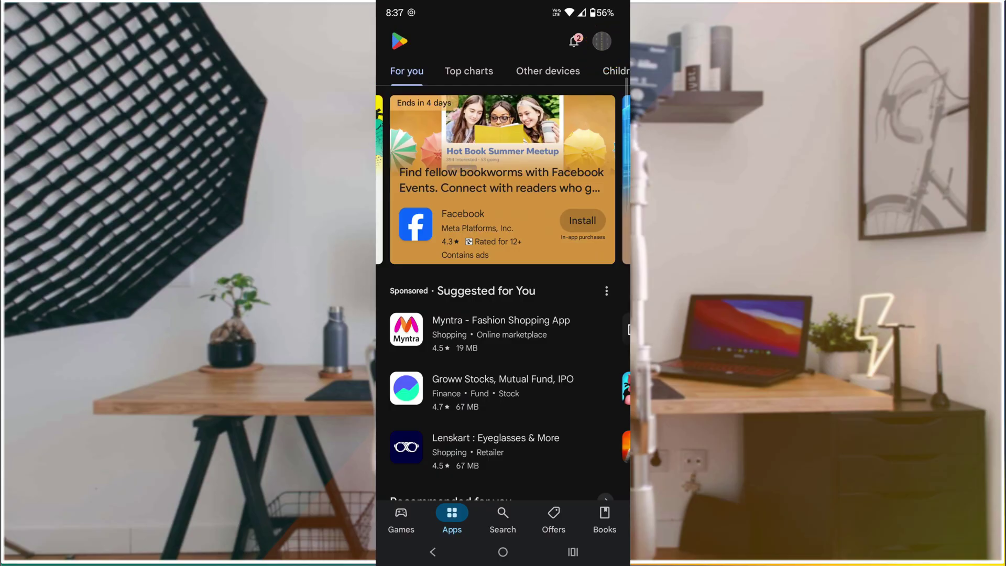
click(601, 42)
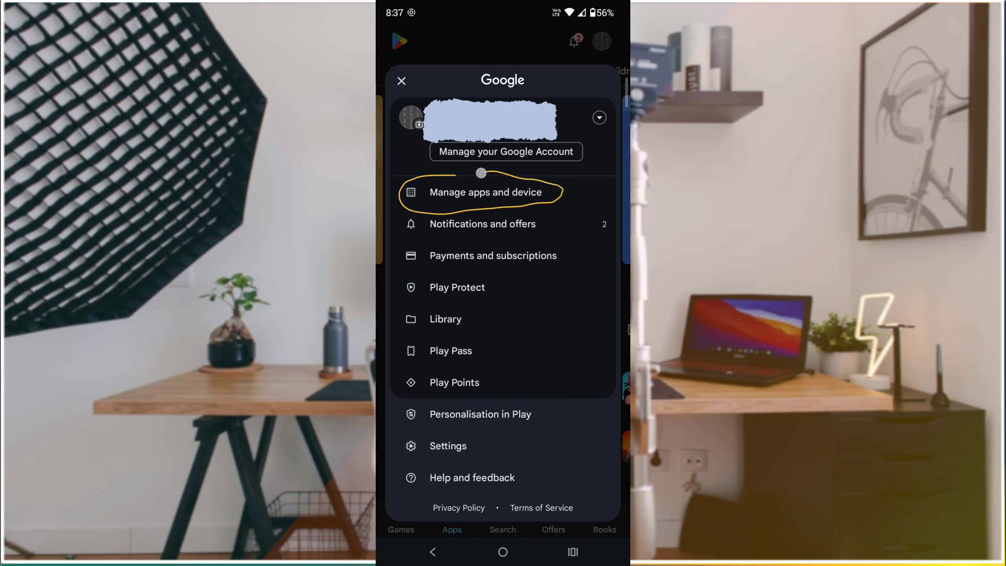
click(521, 194)
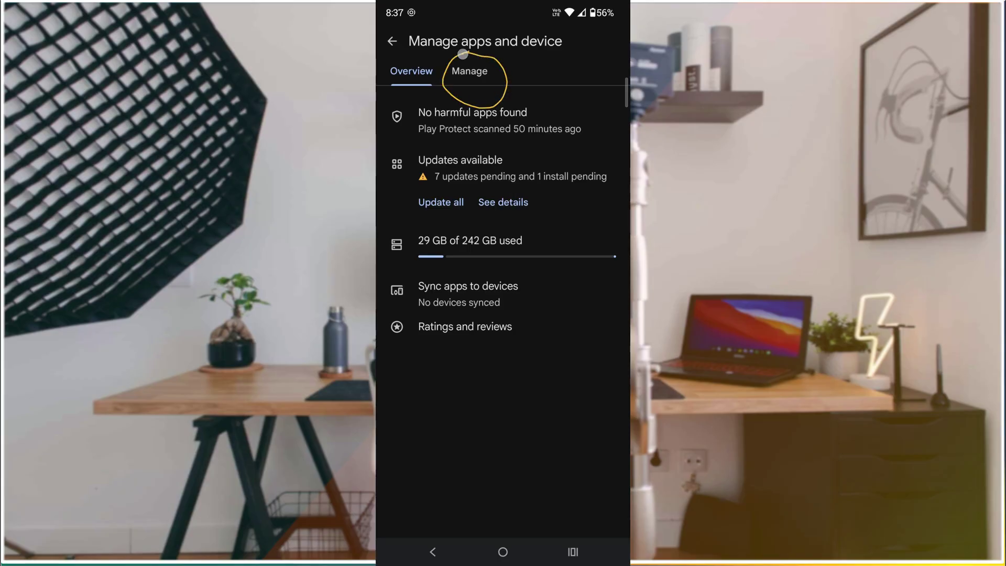
- Switch to the Manage tab and filter the app list to 'Not installed'
click(469, 70)
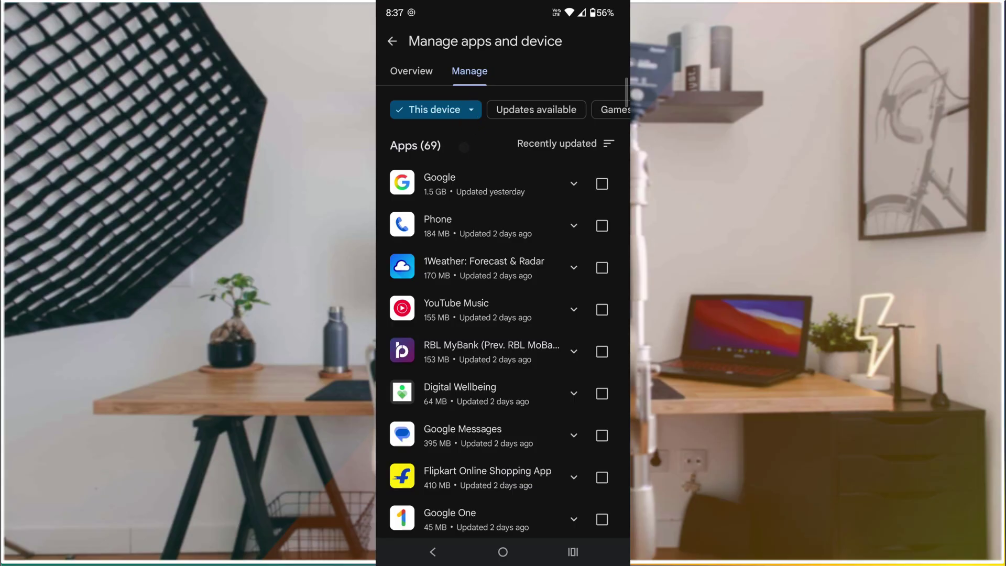
click(471, 110)
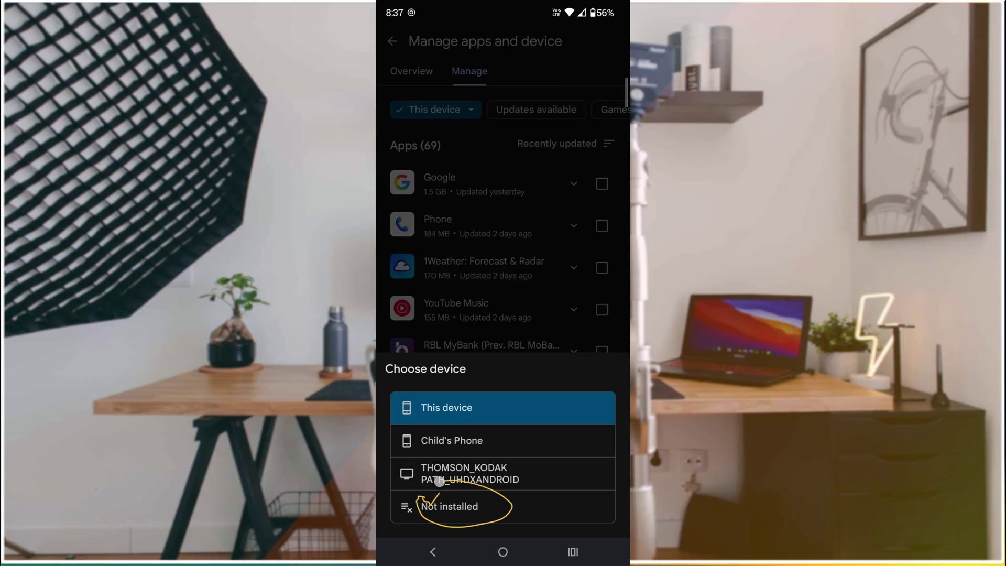
click(449, 506)
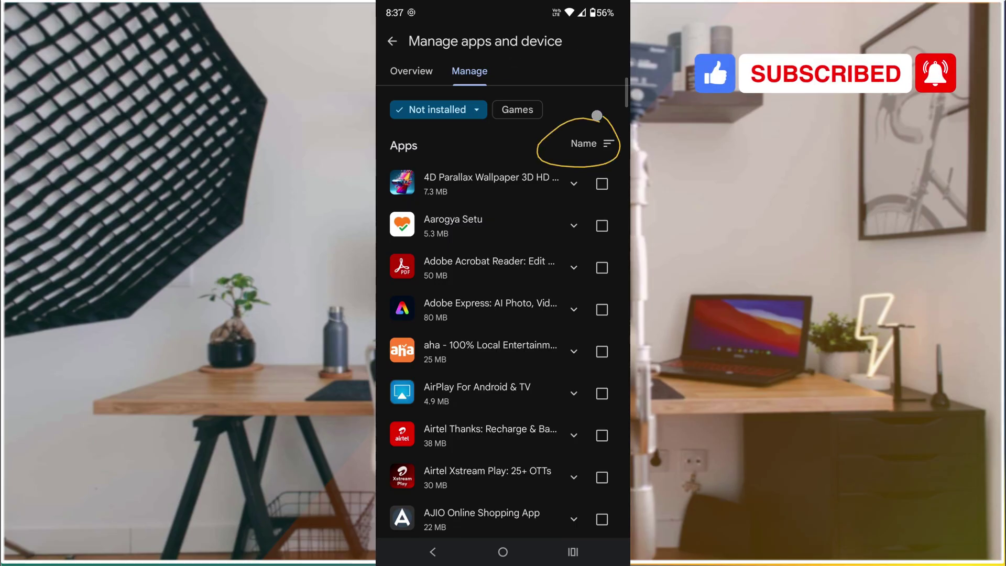
- Sort the Not installed list by 'Recently updated' and scroll down through it
click(604, 142)
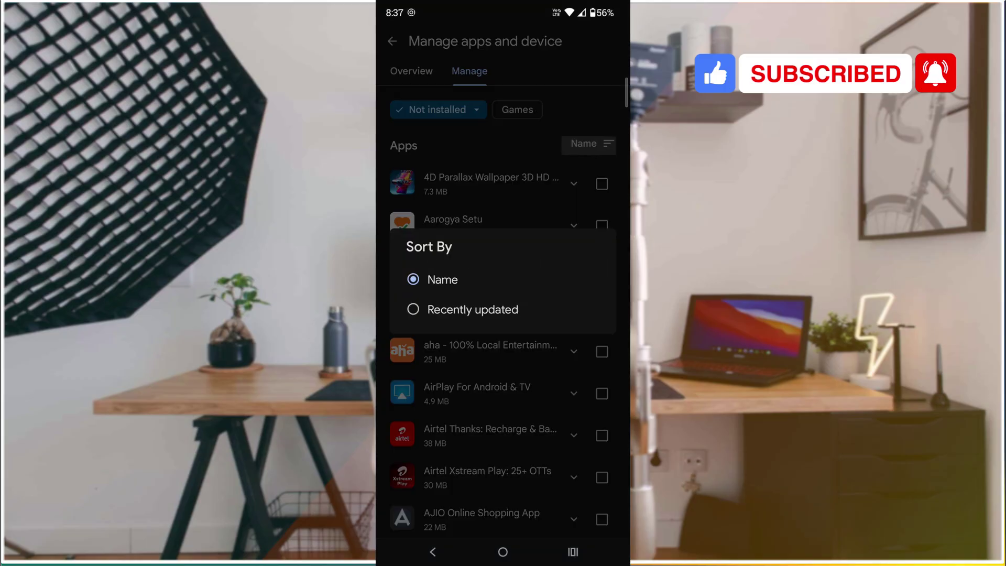
click(532, 310)
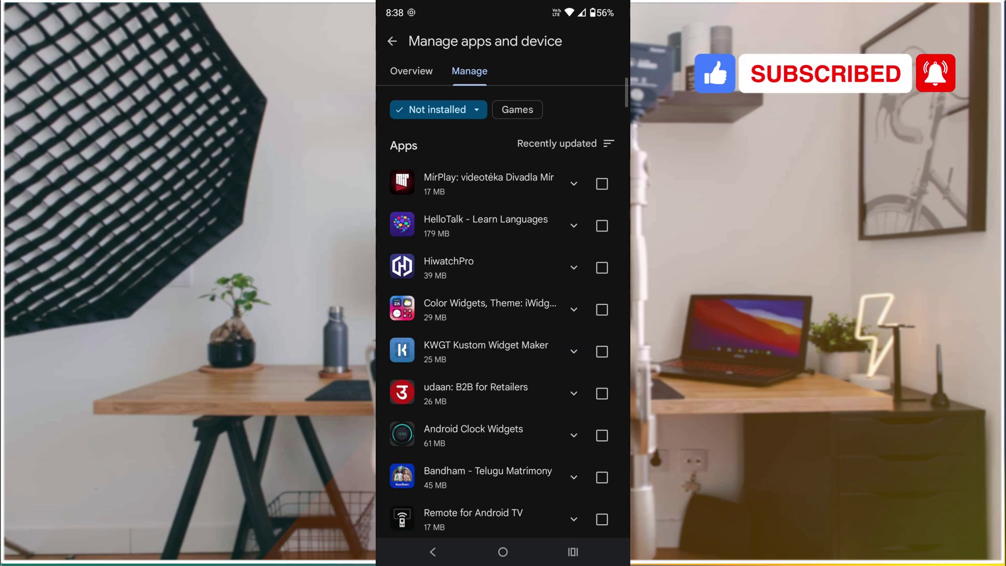
scroll(595, 188, down, 5)
scroll(595, 188, down, 3)
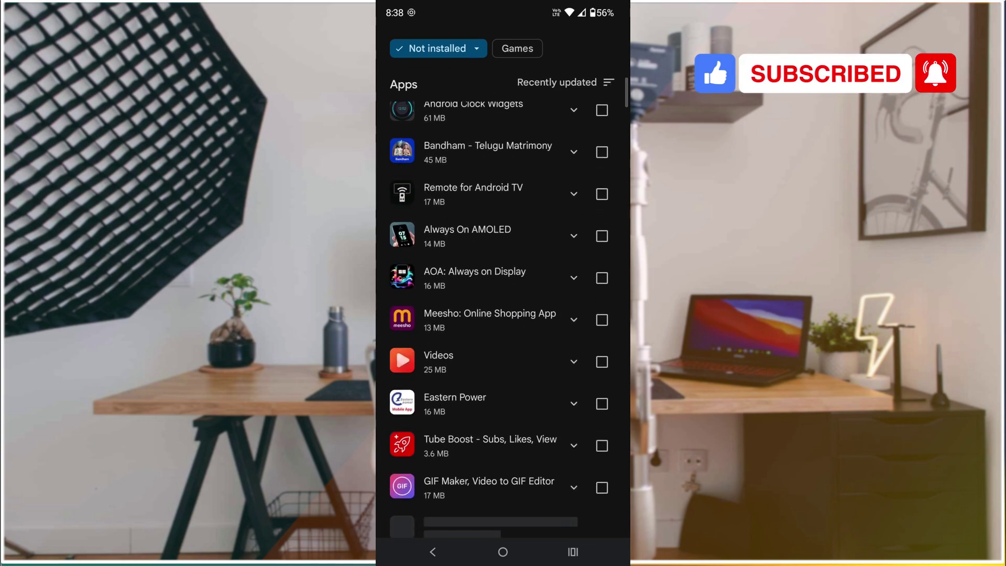
scroll(532, 330, down, 1)
scroll(532, 330, down, 3)
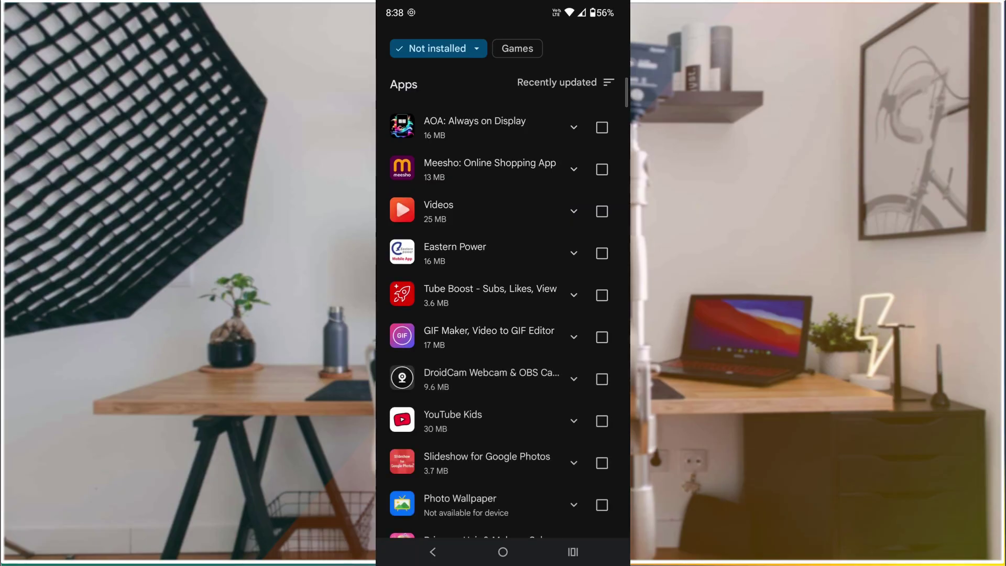
- View the Meesho: Online Shopping App page, then return and scroll down the list
click(490, 169)
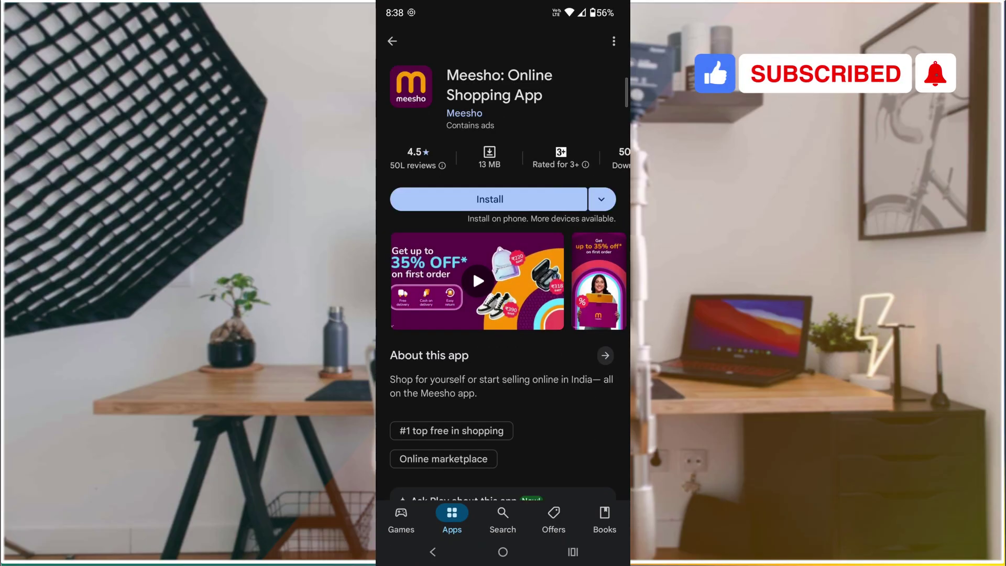
click(432, 551)
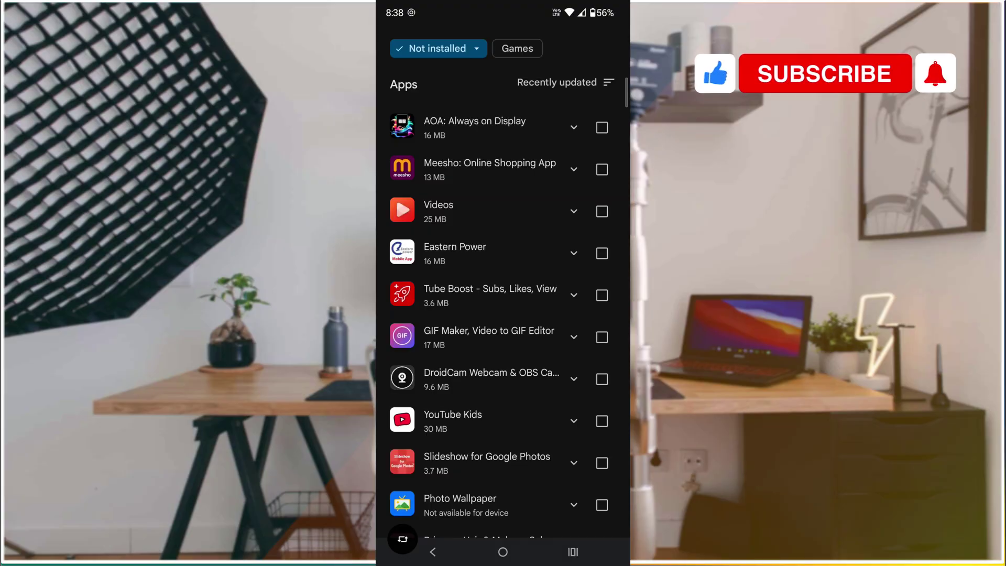
scroll(499, 319, down, 5)
scroll(499, 319, down, 10)
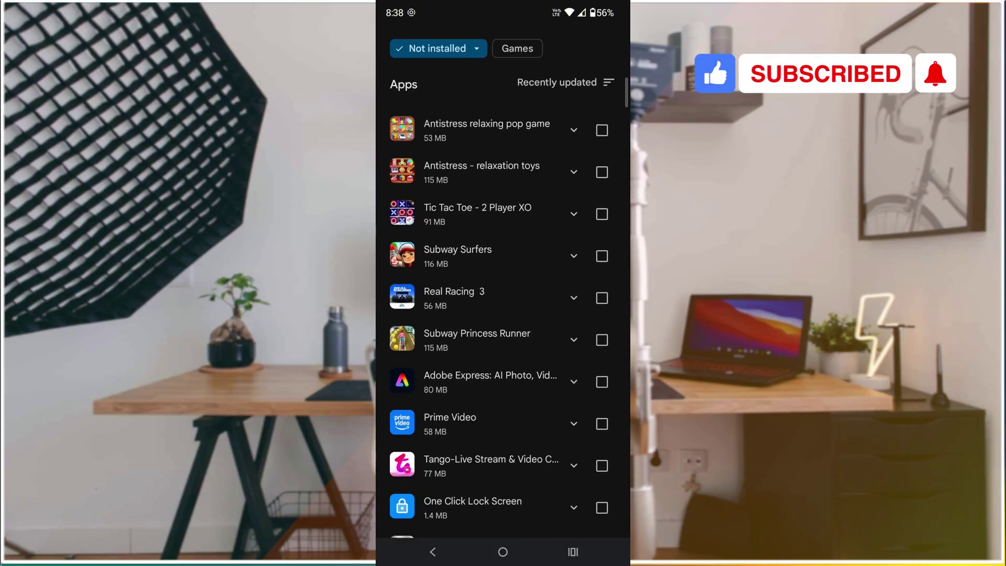
scroll(499, 320, down, 10)
scroll(498, 319, down, 10)
scroll(499, 319, down, 10)
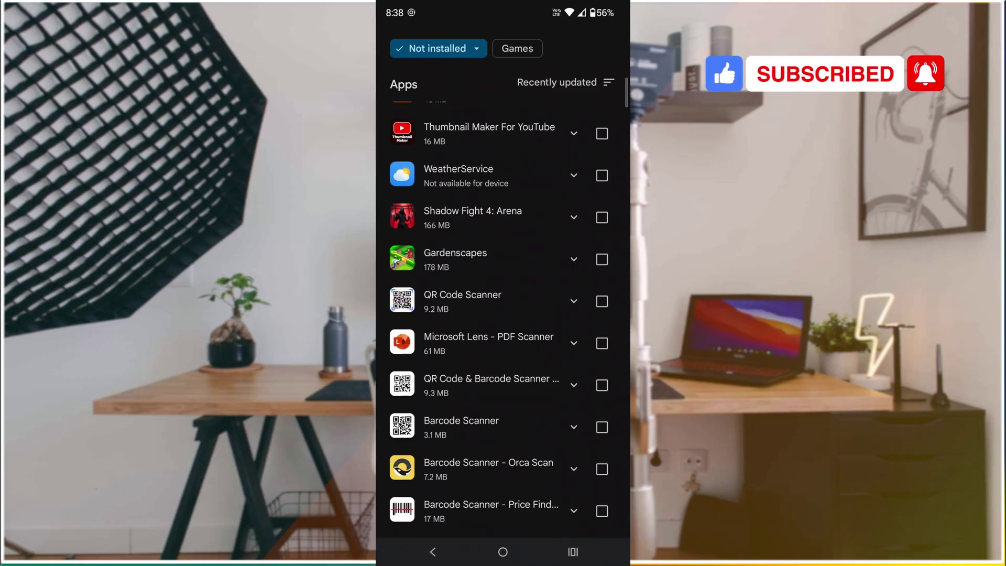
- Scroll the Not installed list back up to the top
scroll(498, 319, up, 10)
scroll(499, 319, up, 10)
scroll(499, 319, up, 10)
scroll(498, 319, up, 5)
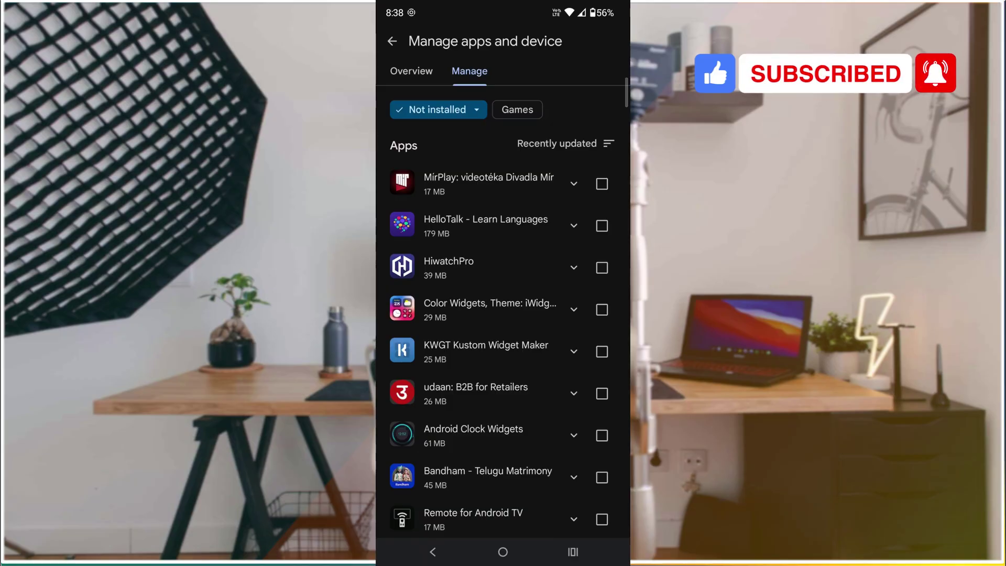
drag(534, 100, 514, 174)
scroll(514, 183, down, 15)
scroll(502, 314, up, 15)
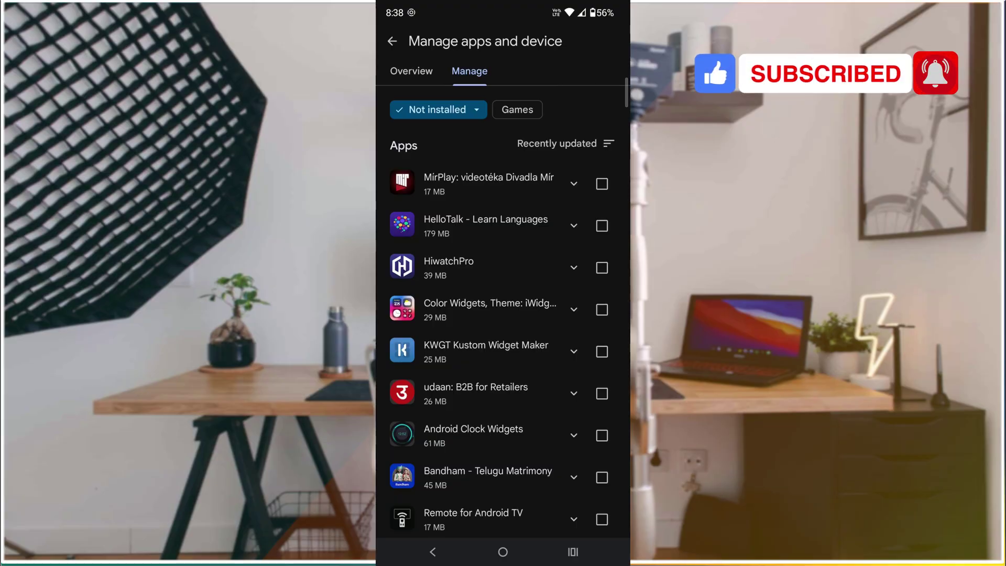
scroll(503, 314, down, 5)
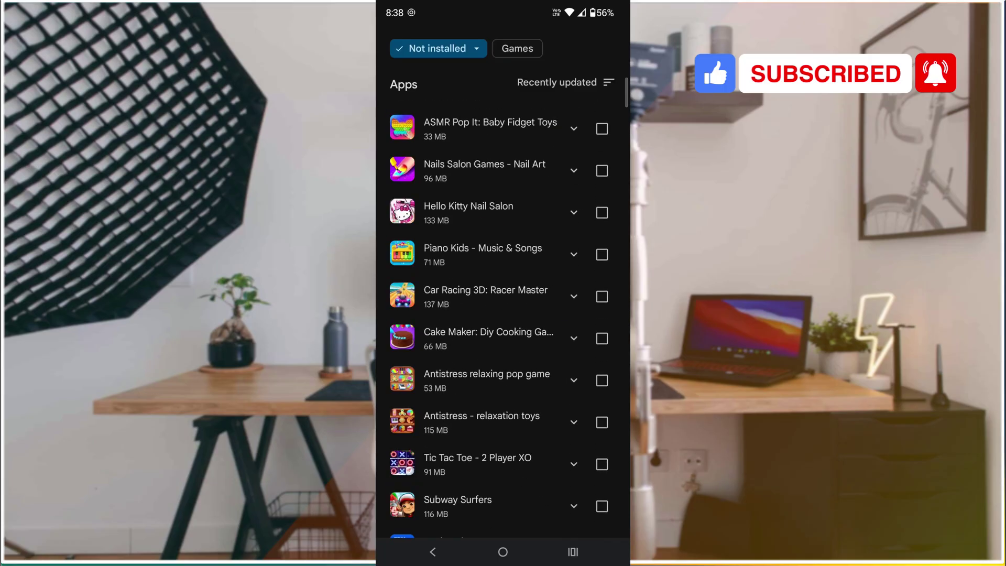
scroll(502, 314, down, 5)
scroll(502, 314, down, 5)
scroll(503, 314, down, 5)
scroll(502, 315, down, 5)
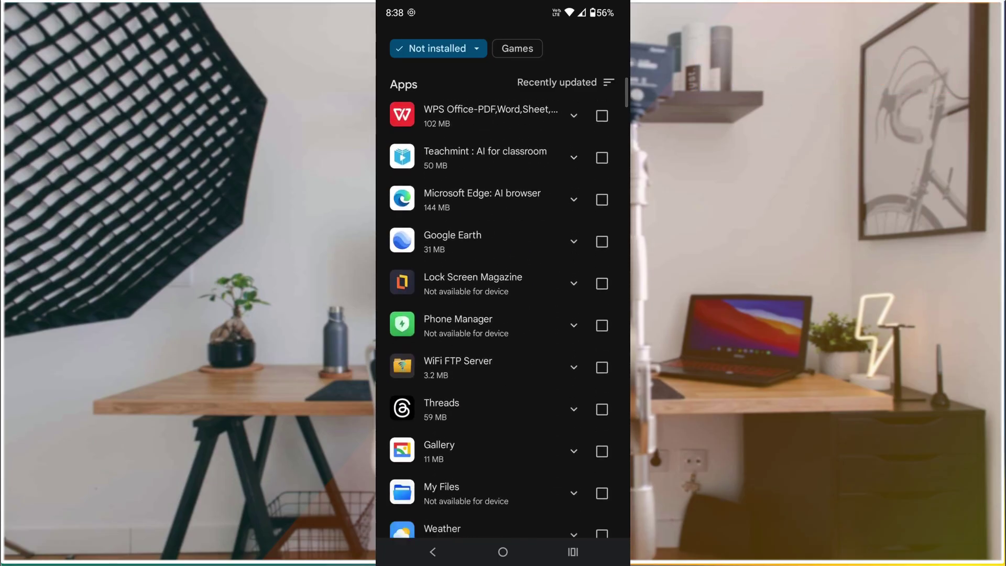
scroll(502, 314, down, 5)
scroll(503, 314, down, 5)
scroll(503, 314, down, 5)
scroll(503, 314, down, 1)
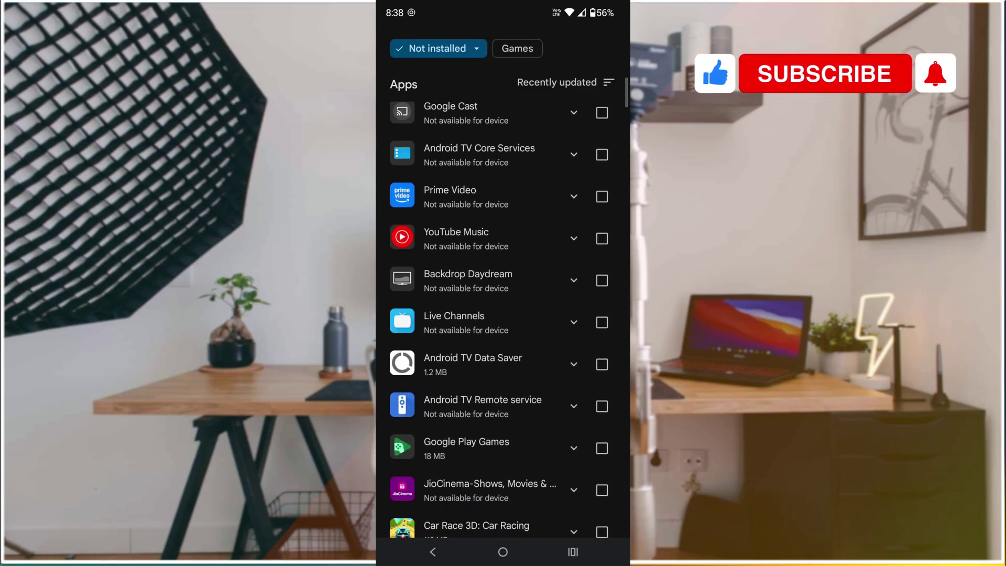
scroll(503, 315, down, 5)
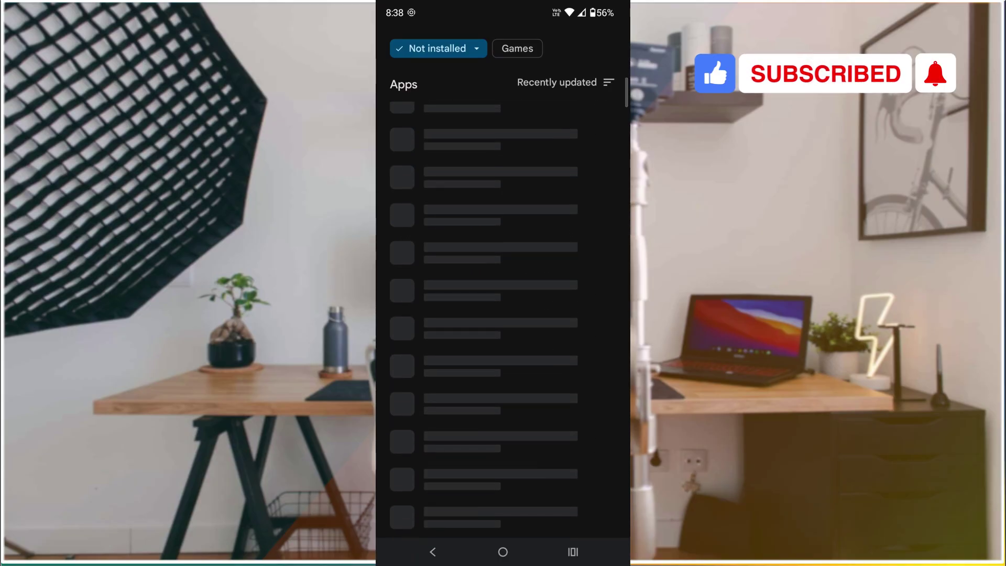
scroll(541, 447, down, 5)
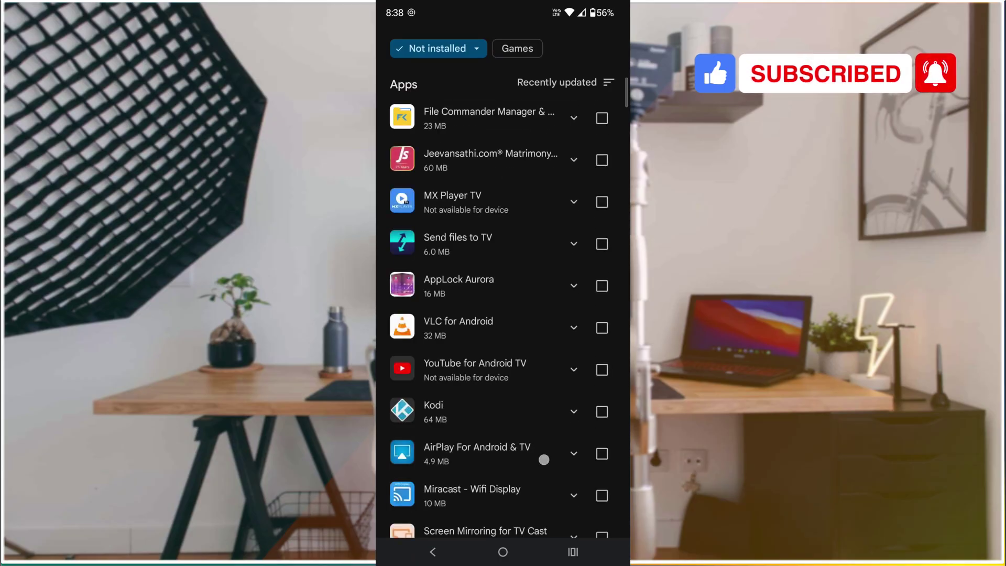
scroll(544, 459, down, 10)
scroll(503, 315, down, 10)
scroll(503, 314, down, 7)
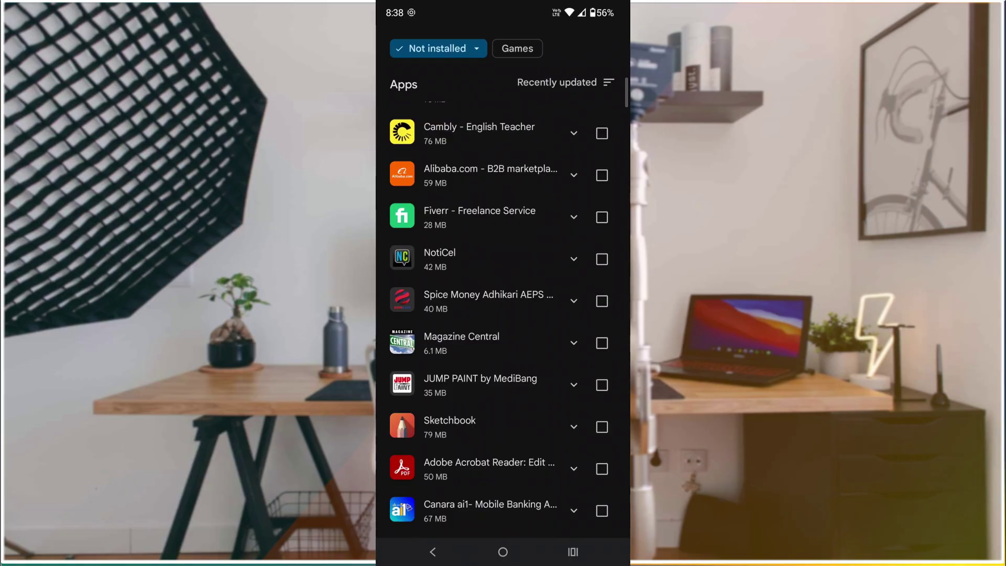